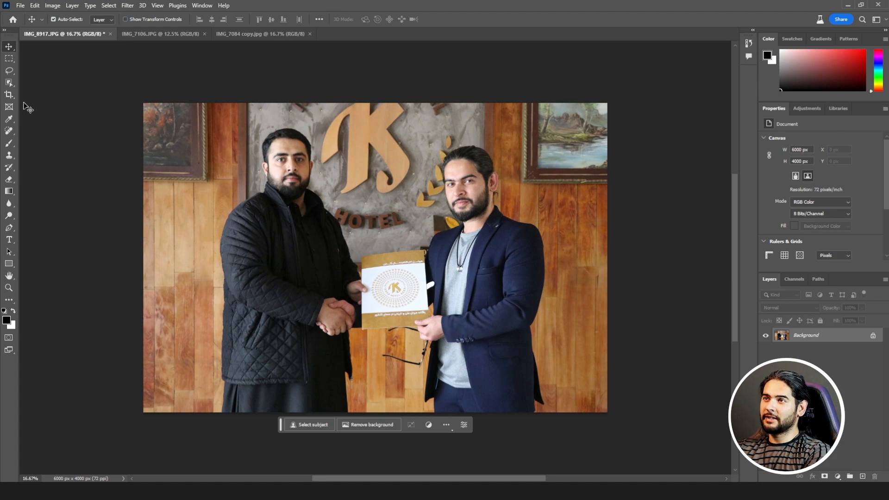
Expand the handshake photo's canvas on all four sides with the Crop tool to about 7428 × 6039 px
click(12, 95)
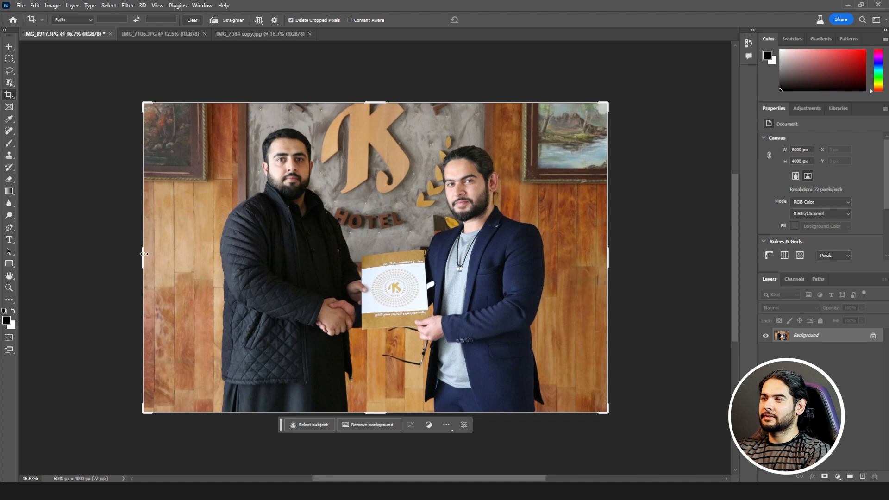
drag(144, 253, 120, 258)
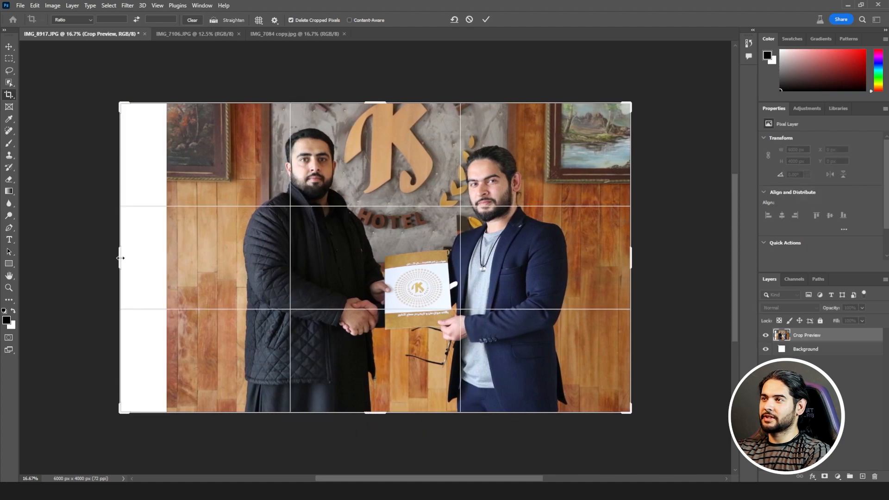
drag(638, 260, 663, 258)
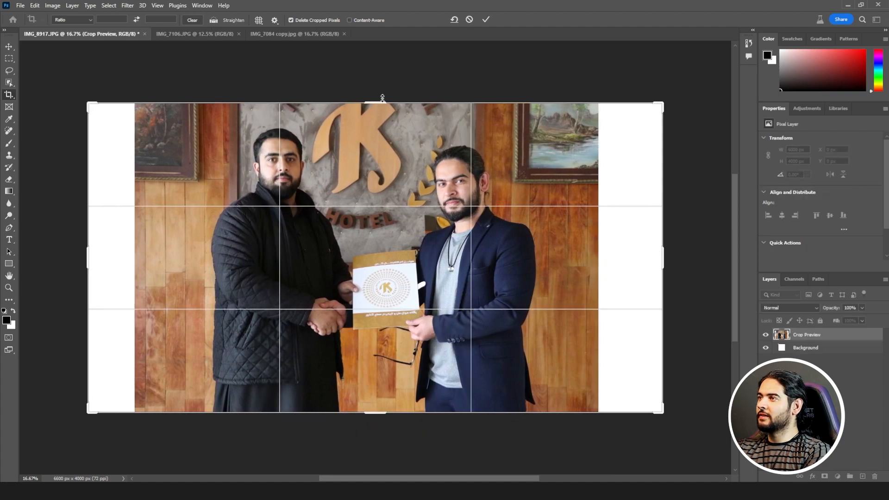
drag(360, 98, 365, 70)
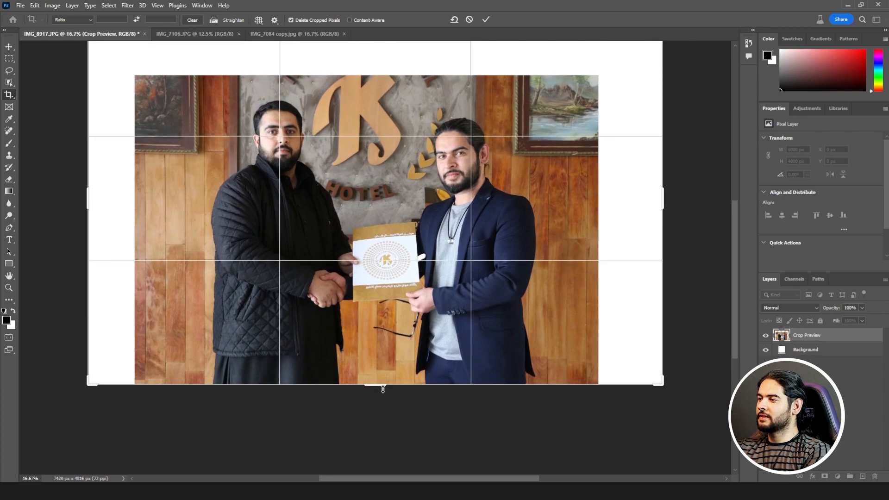
drag(383, 388, 387, 430)
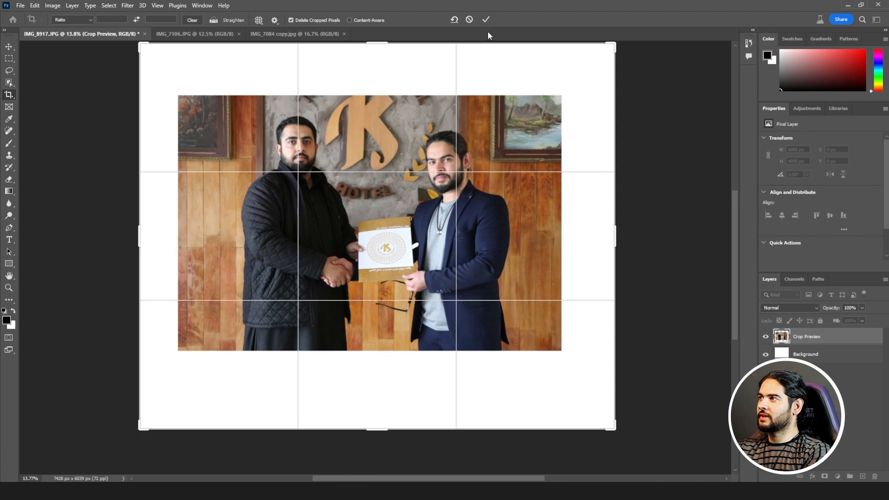
click(486, 21)
Make a rectangular selection just inside the handshake photo's edges and invert it to cover the white border
click(9, 59)
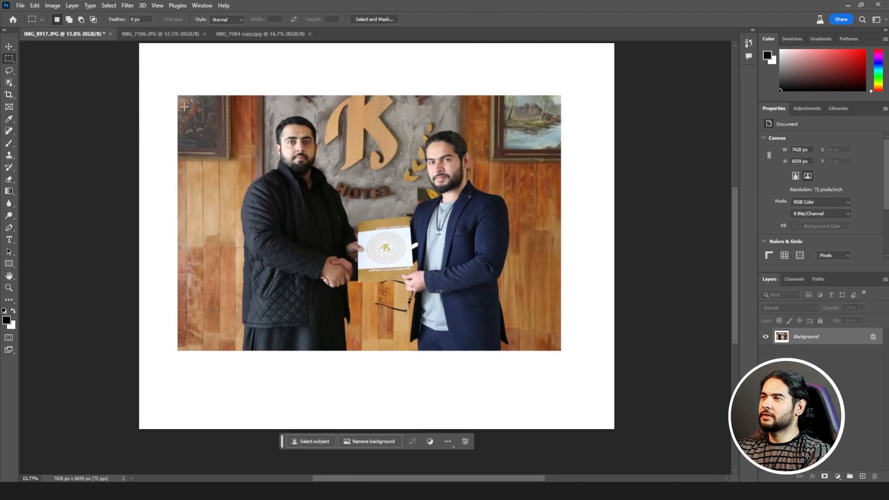
drag(180, 97, 234, 134)
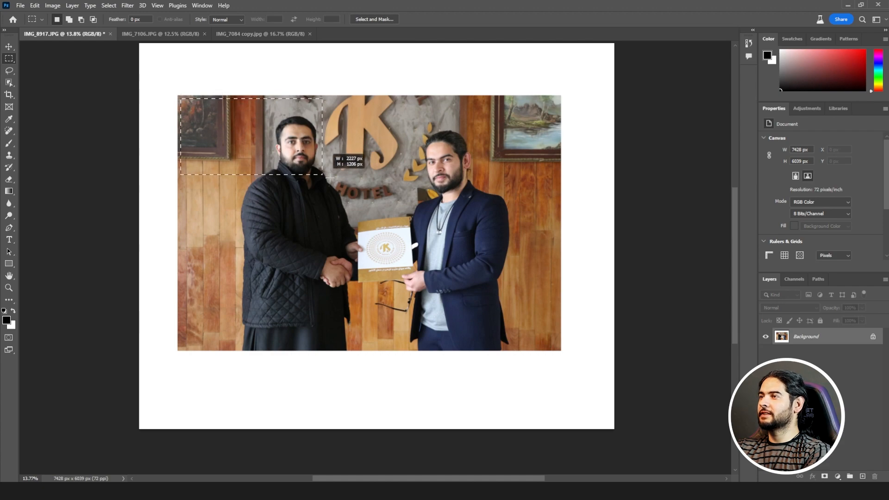
drag(329, 177, 559, 347)
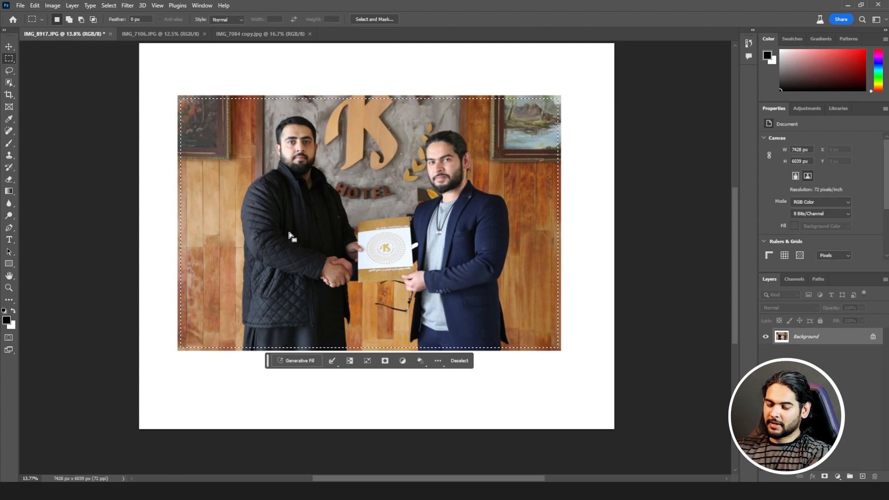
key(ctrl+shift+i)
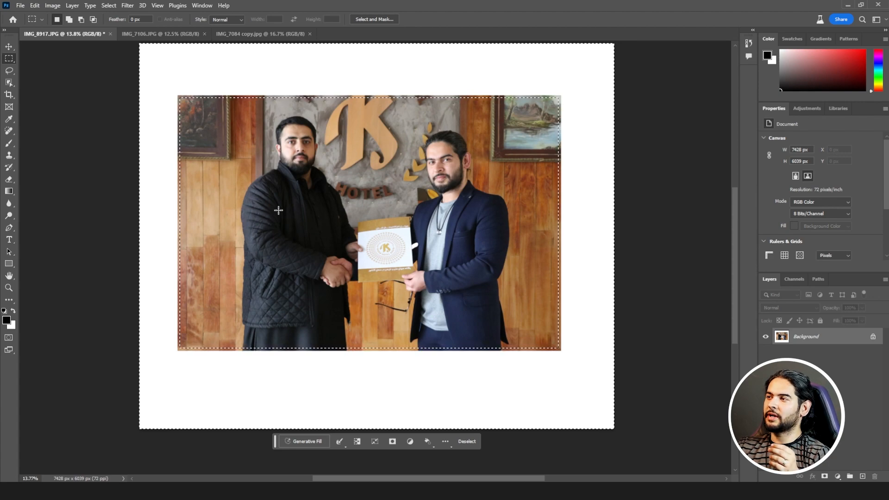
Invert the selection back to the photo area, and invert it once more to cover the white border
right_click(304, 160)
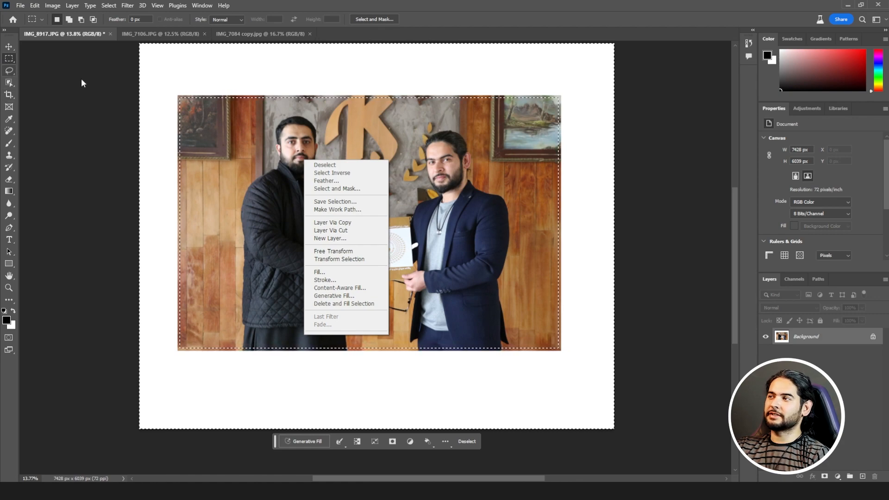
click(345, 174)
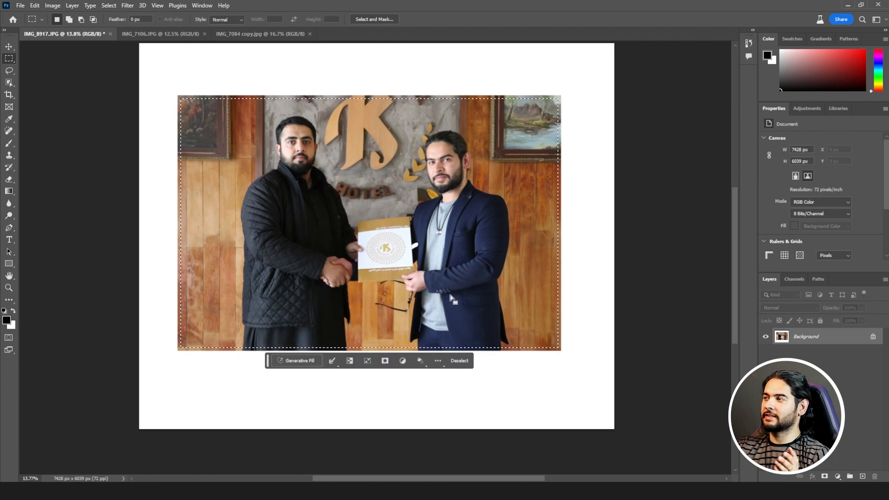
right_click(379, 149)
click(394, 160)
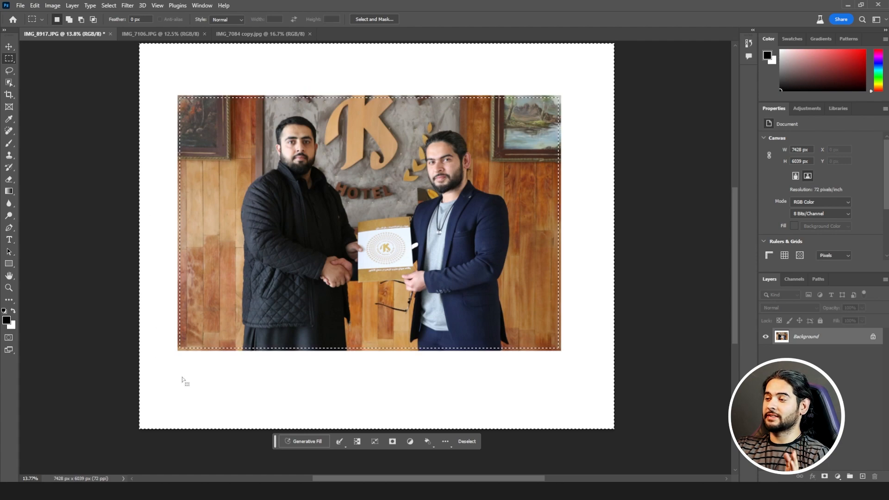
Run Generative Fill with an empty prompt on the selected border, compare the variations and choose the first
click(318, 443)
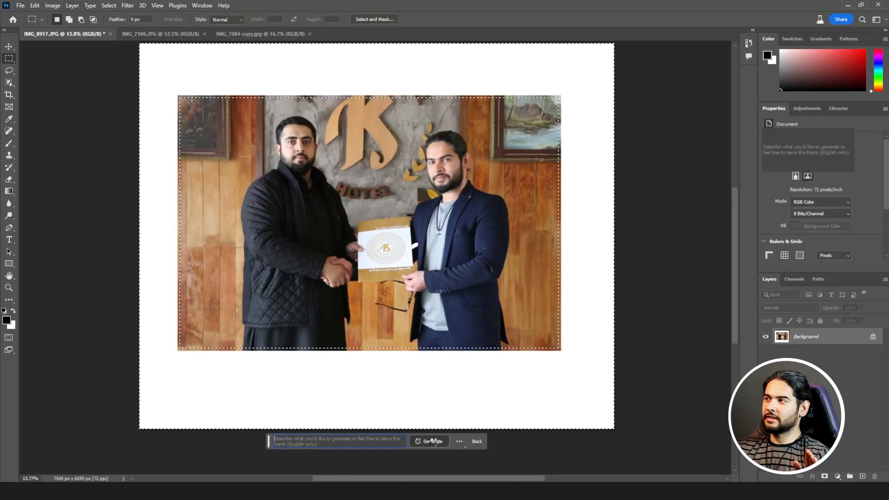
click(433, 441)
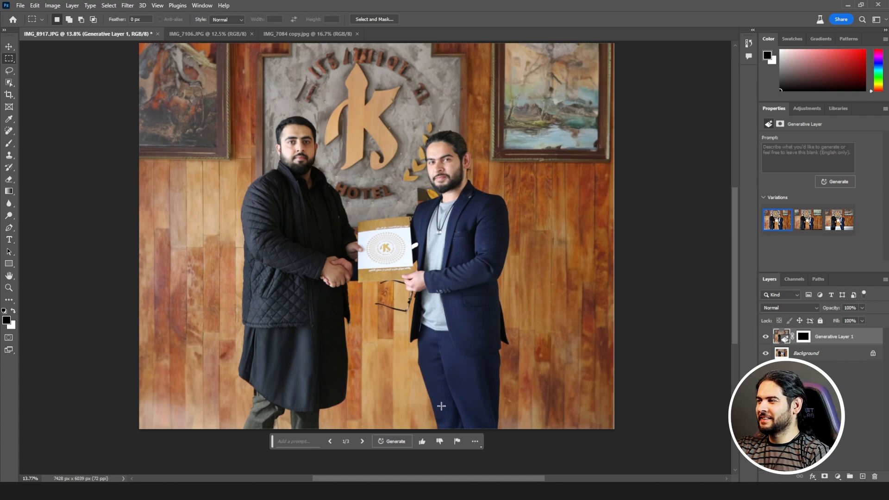
click(363, 442)
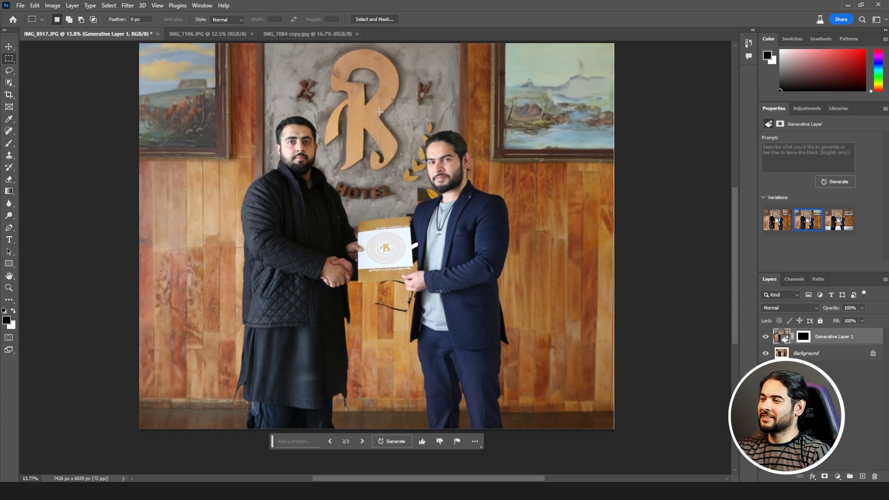
click(363, 441)
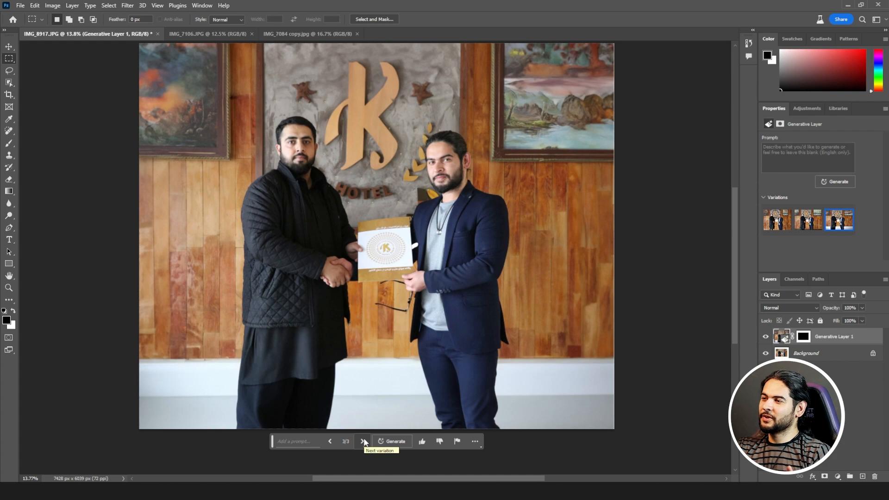
click(332, 441)
Lasso the garbled lettering arched above the K logo and run Generative Fill on it with an empty prompt
key(l)
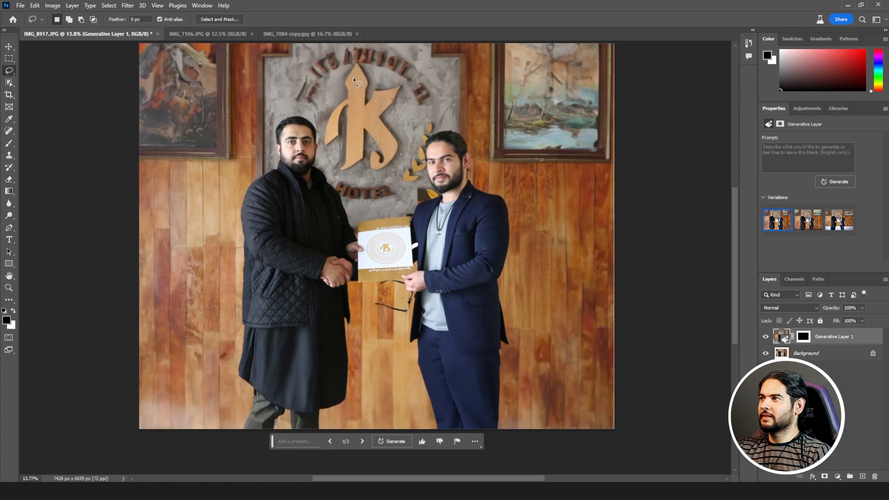
mouse_move(292, 81)
mouse_down()
mouse_move(304, 107)
mouse_move(352, 65)
mouse_move(389, 74)
mouse_move(415, 105)
mouse_up()
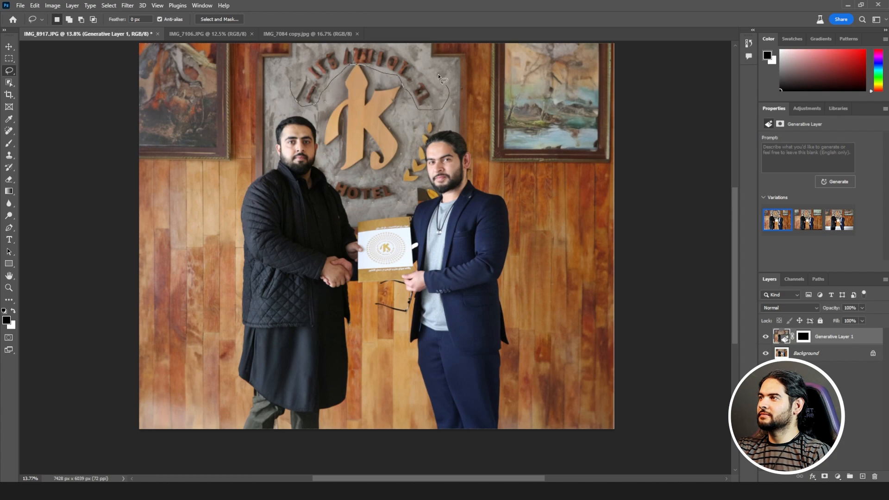
drag(438, 74, 292, 84)
click(318, 125)
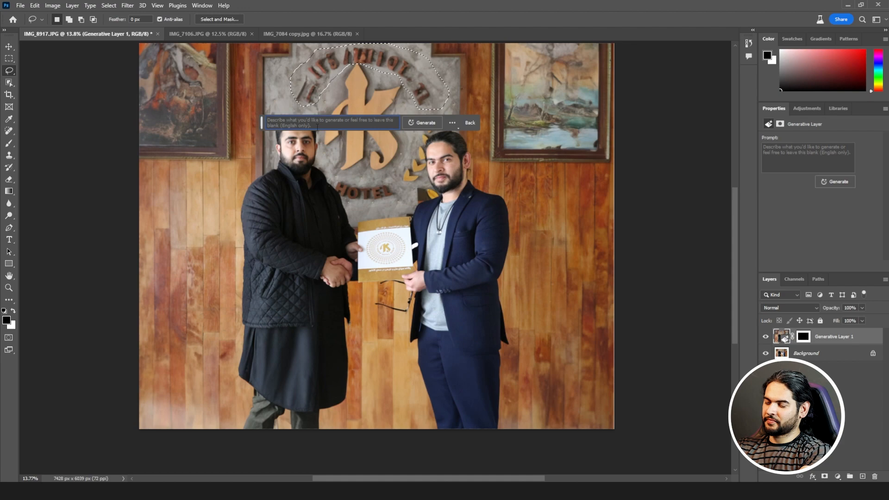
click(422, 122)
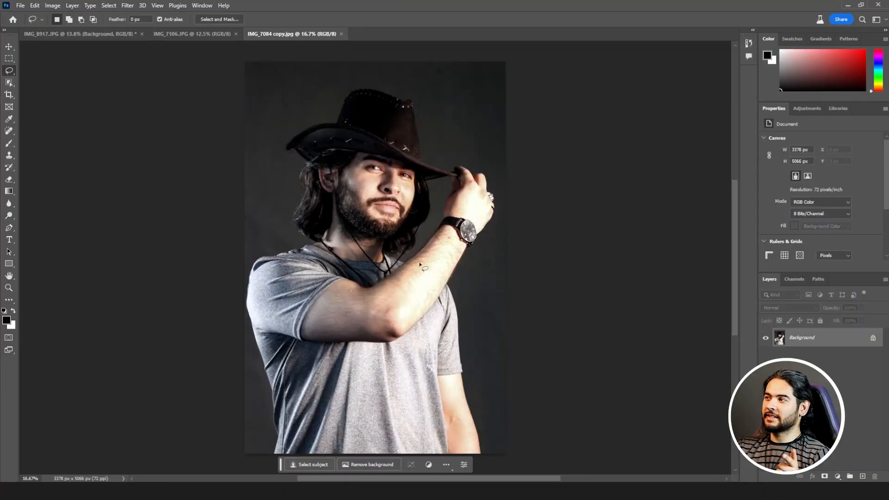
Extend the canvas of IMG_7084 copy.jpg downward with the Crop tool to about 3378 × 7344 px
scroll(419, 262, down, 1)
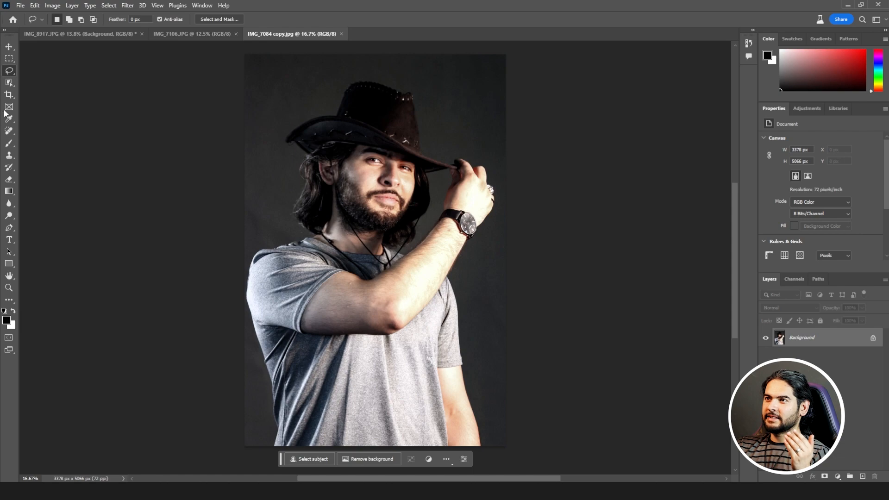
click(9, 95)
scroll(384, 330, down, 5)
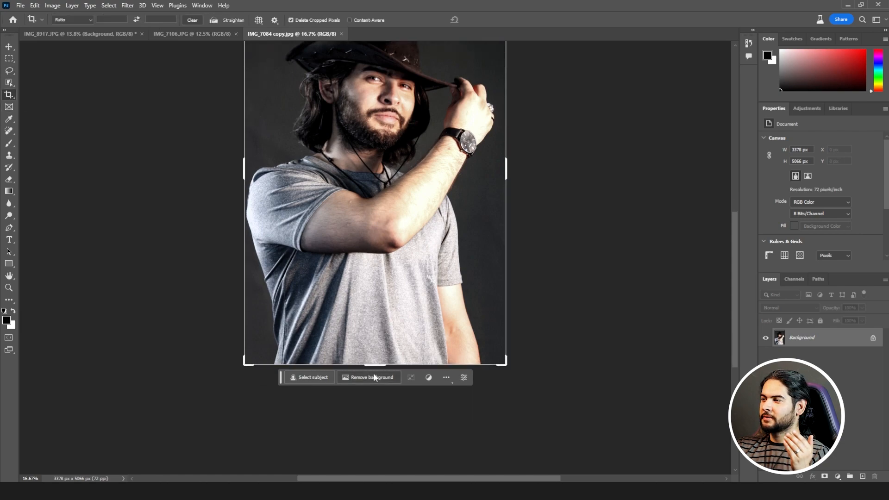
drag(375, 365, 375, 453)
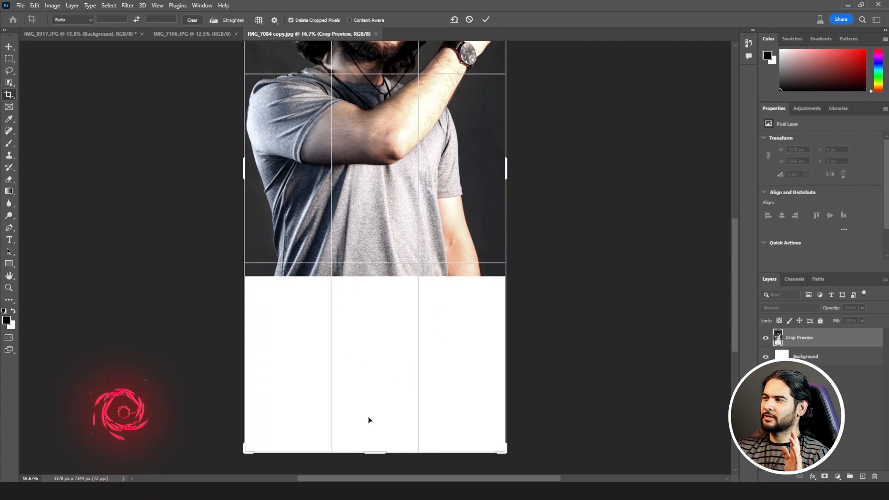
click(486, 20)
Make a rectangular selection just inside the cowboy-hat photo's edges and invert it to cover the white area below
scroll(407, 199, up, 4)
scroll(406, 199, up, 1)
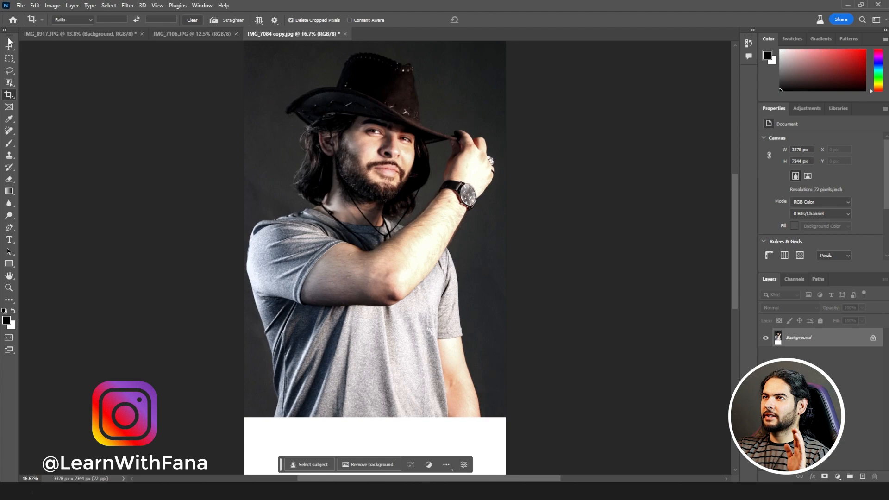
click(10, 59)
scroll(239, 95, up, 1)
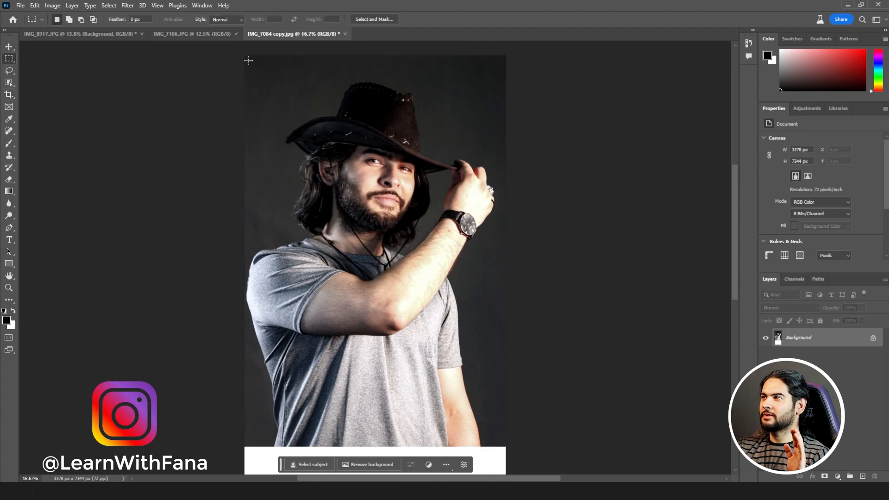
drag(248, 60, 503, 442)
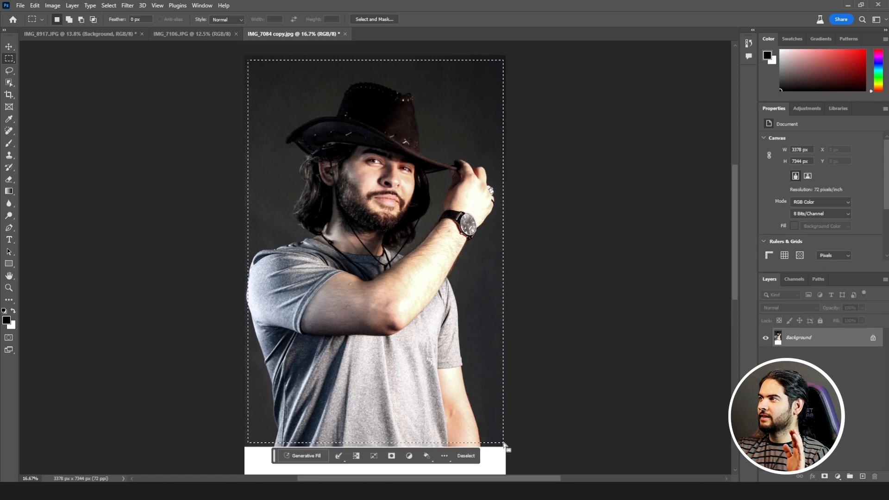
right_click(410, 235)
click(420, 243)
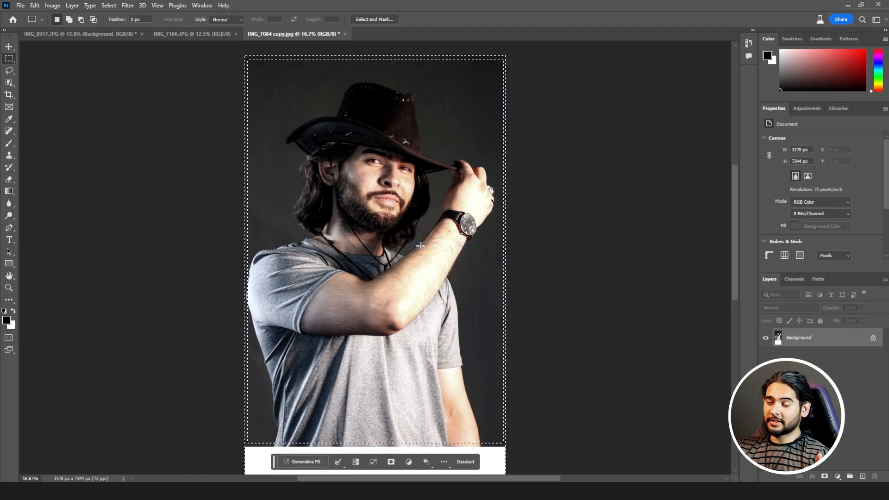
Run Generative Fill with an empty prompt on the selected white area below the man's torso
scroll(421, 245, down, 4)
click(301, 462)
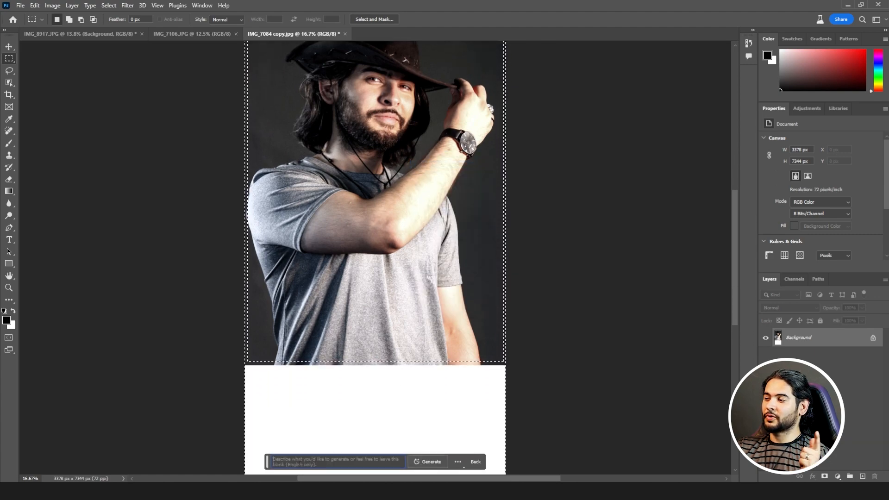
click(434, 461)
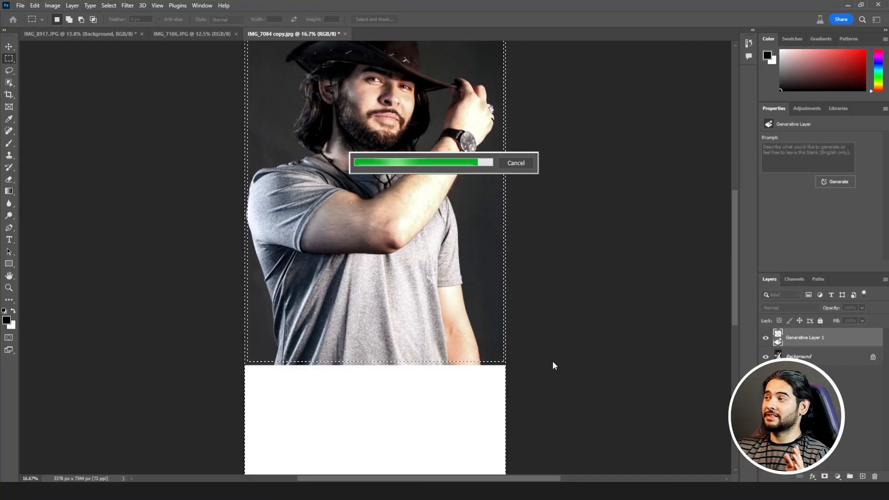
Examine the extended full-length photo, compare the generated lower-body variations and return to the first one
scroll(529, 356, down, 1)
scroll(529, 356, down, 2)
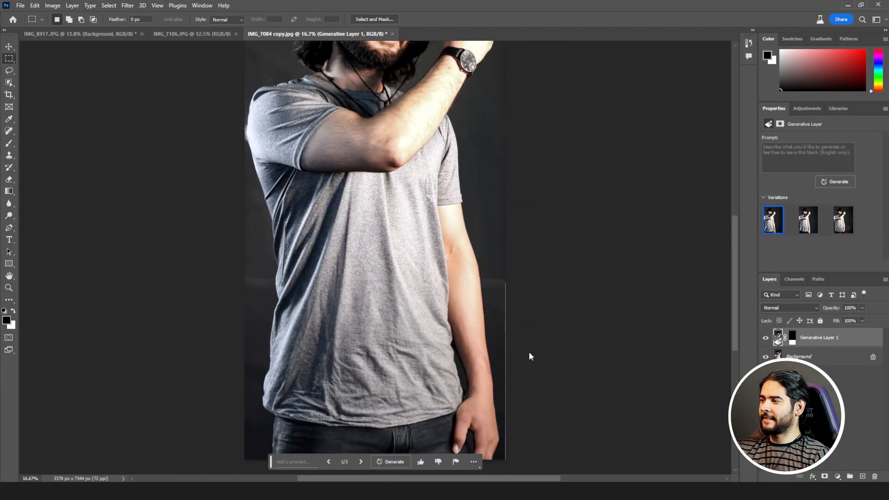
scroll(529, 351, down, 1)
scroll(528, 351, down, 2)
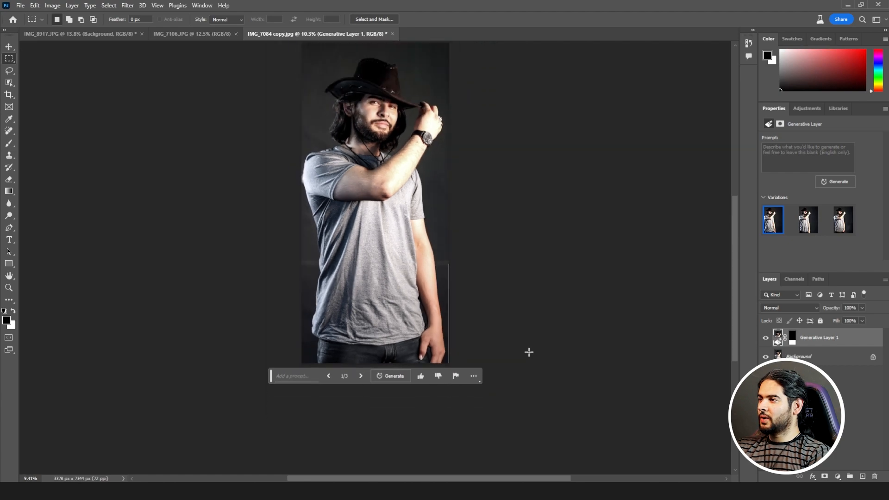
drag(499, 276, 503, 307)
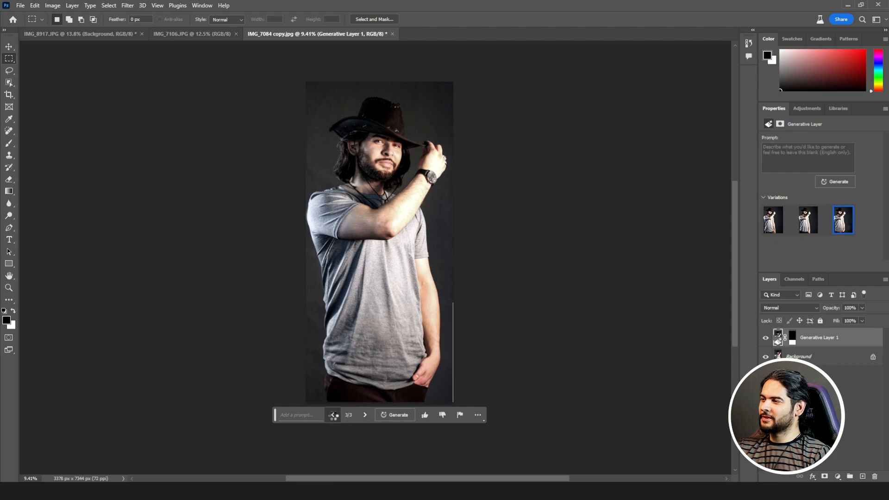
click(333, 414)
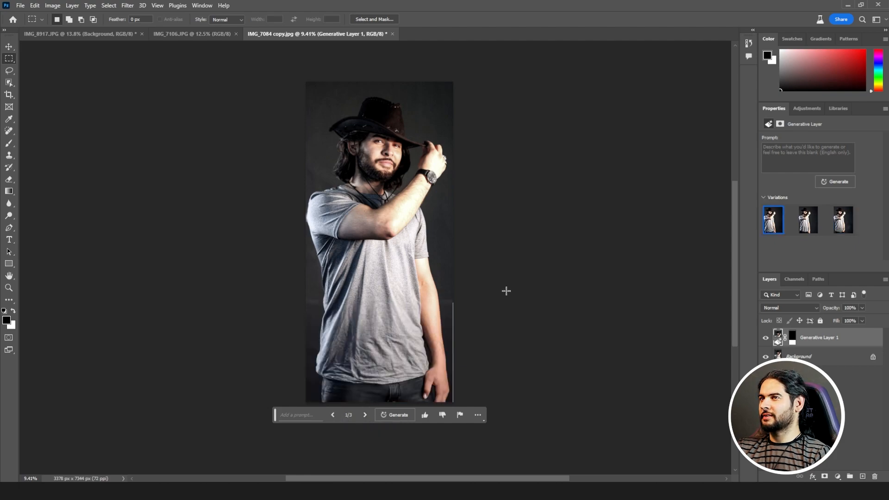
key(v)
click(505, 291)
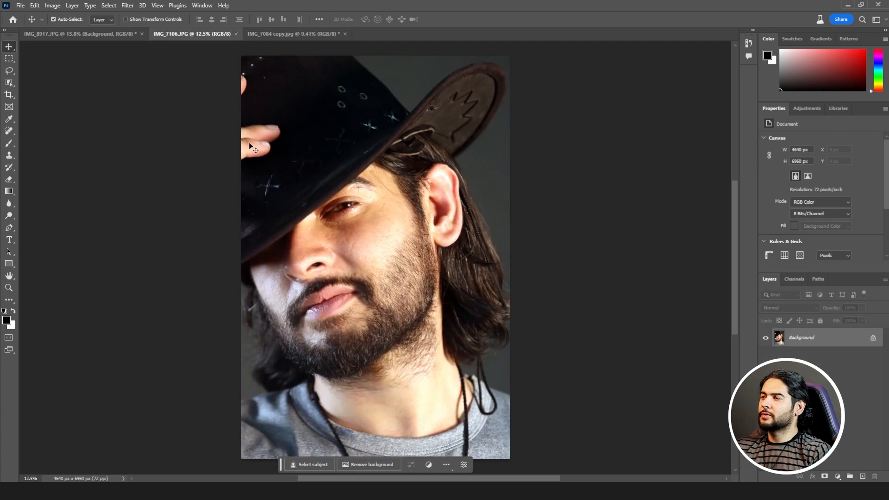
Extend the canvas of IMG_7106.JPG on all four sides with the Crop tool to about 6070 × 10106 px
scroll(332, 209, down, 4)
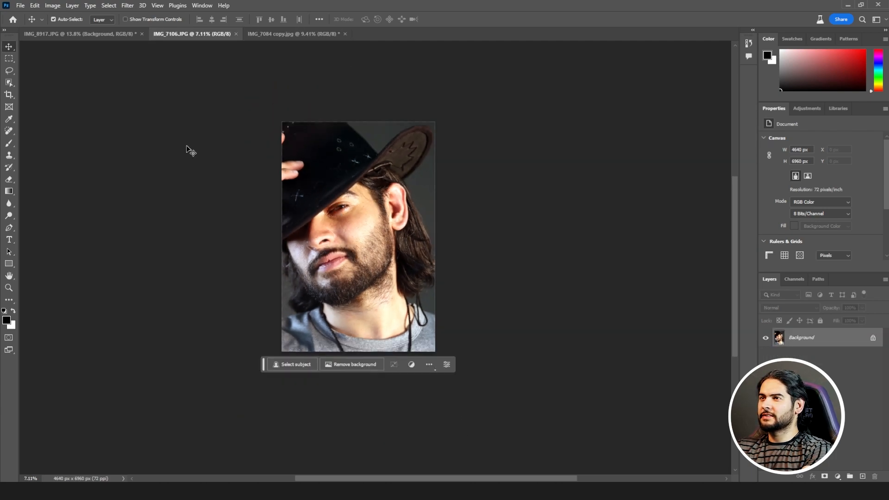
click(7, 96)
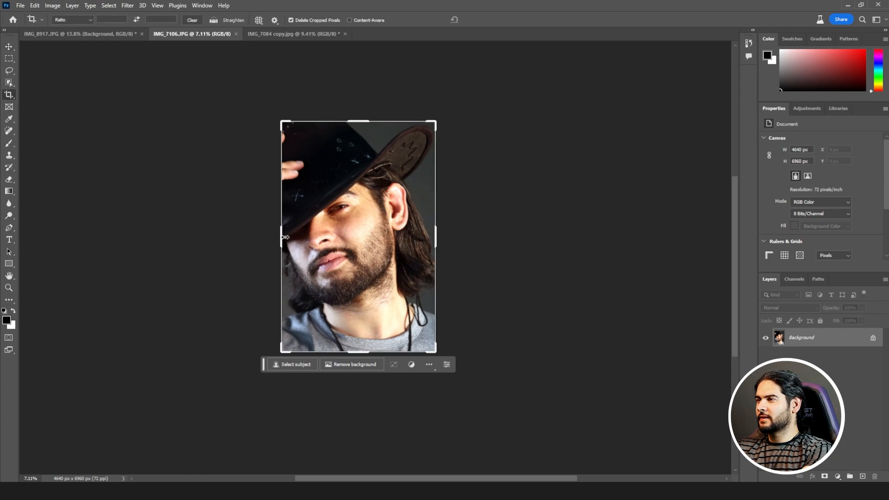
drag(284, 237, 259, 237)
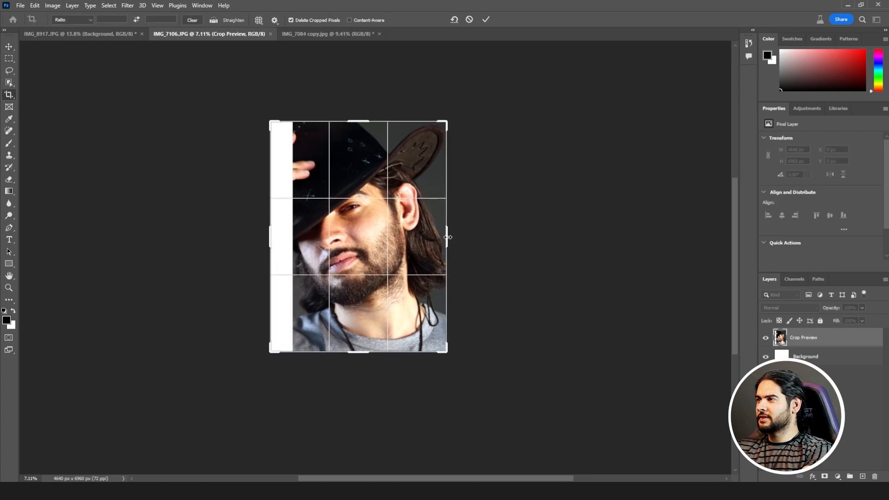
drag(447, 237, 461, 233)
drag(363, 352, 357, 387)
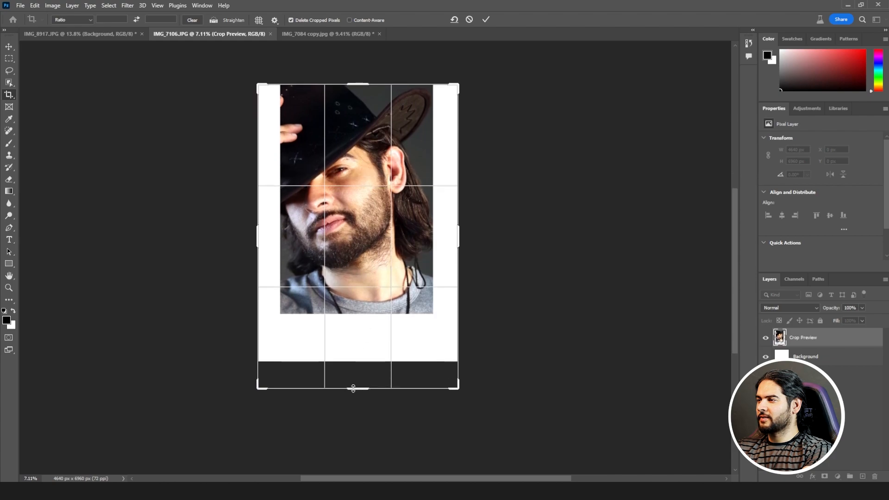
drag(356, 82, 357, 66)
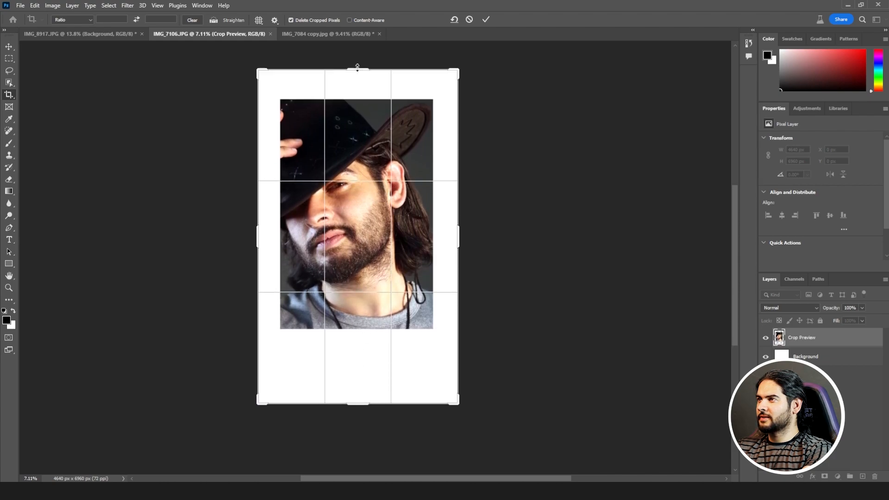
Select the white border by inverting a rectangle made just inside the close-up portrait's edges, and run Generative Fill on it with an empty prompt
click(7, 59)
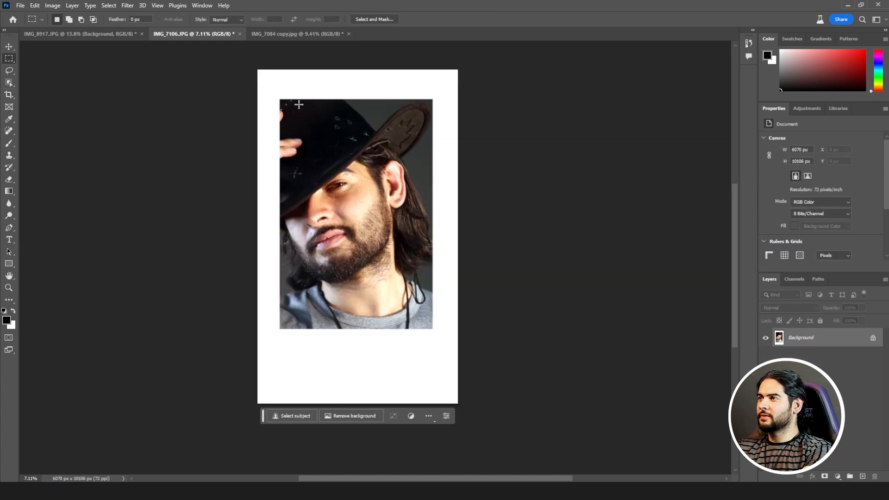
drag(283, 102, 428, 324)
right_click(375, 235)
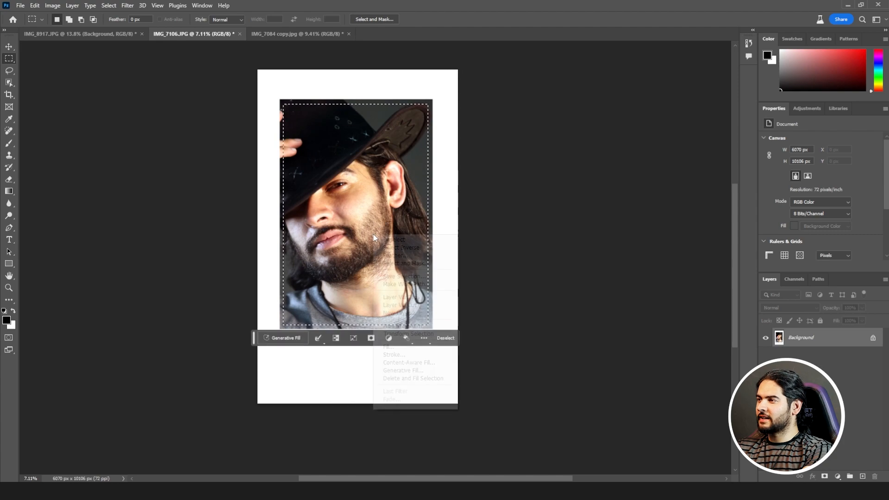
click(382, 248)
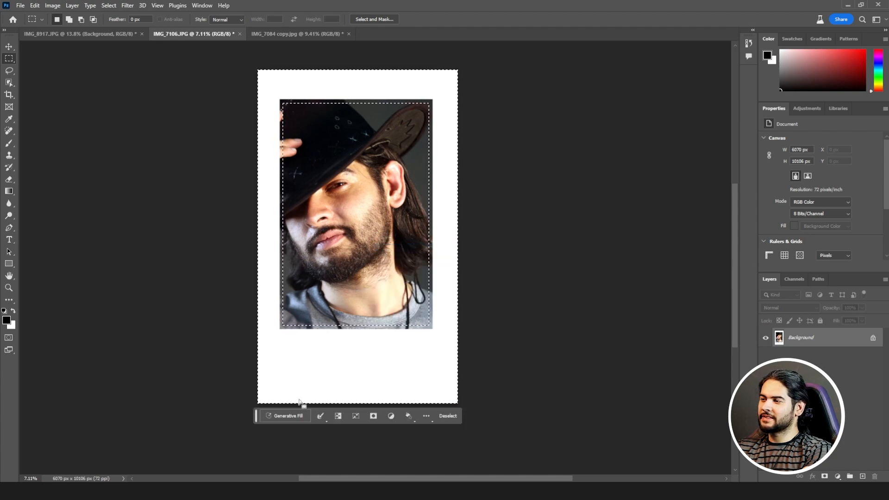
click(293, 416)
click(405, 417)
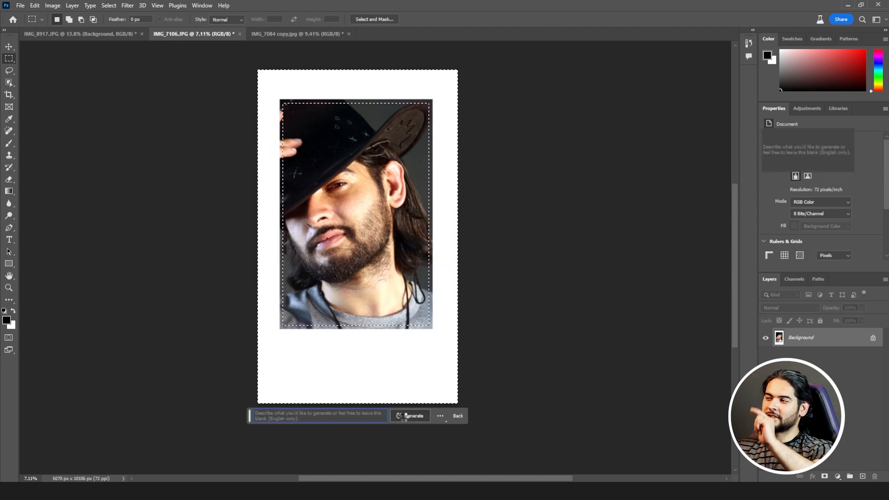